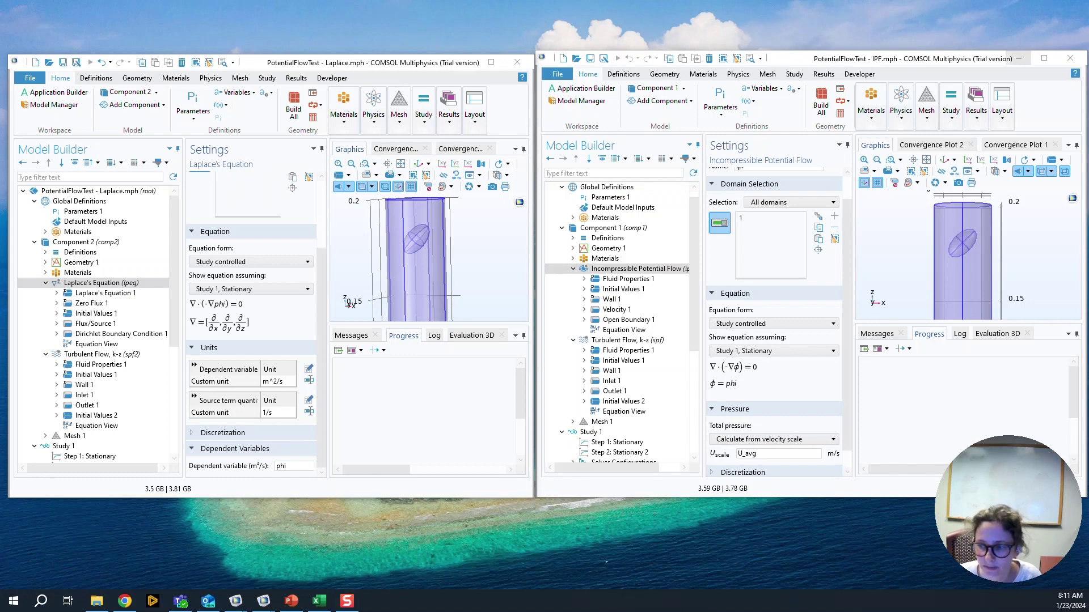
Step: Review the Laplace's Equation 1 domain settings, and compare Zero Flux 1 in the Laplace model with Wall 1 in the IPF model
{"action": "left_click", "coordinate": [153, 293]}
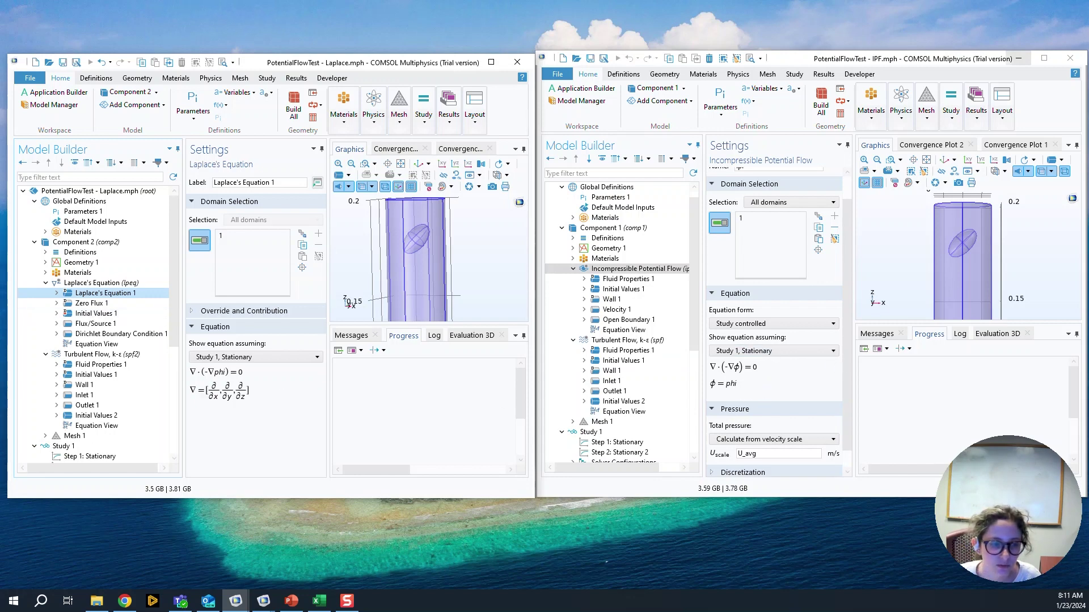
{"action": "key", "text": "alt+Tab"}
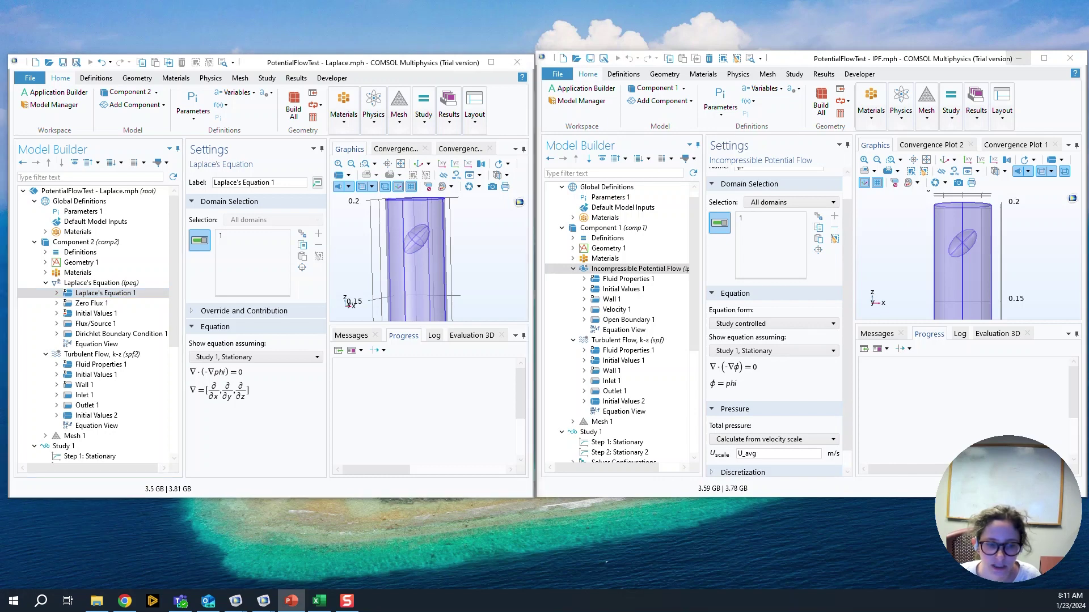
{"action": "left_click", "coordinate": [91, 304]}
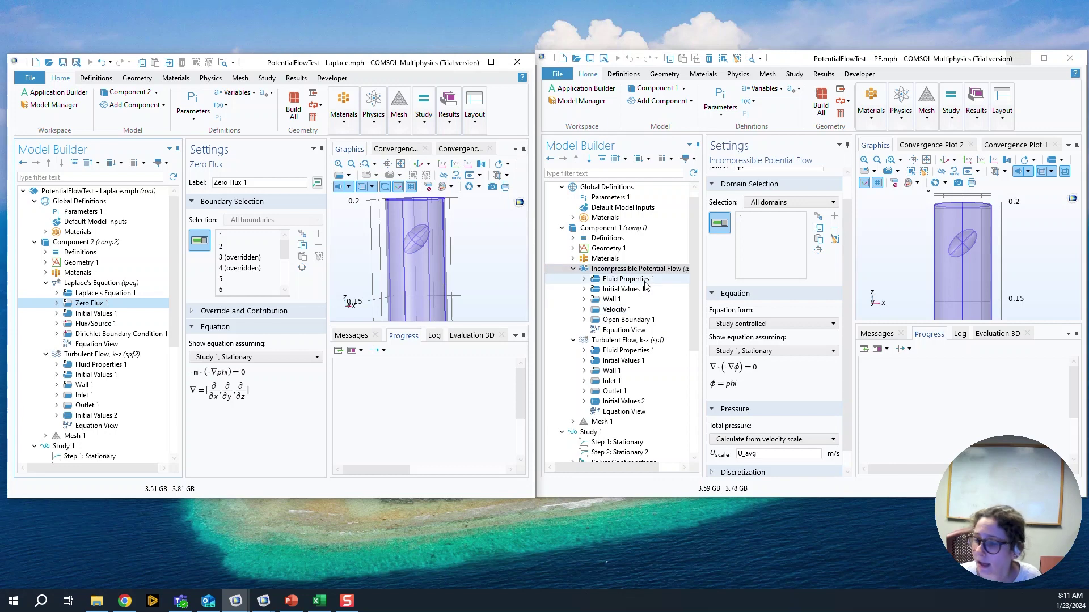
{"action": "left_click", "coordinate": [636, 300]}
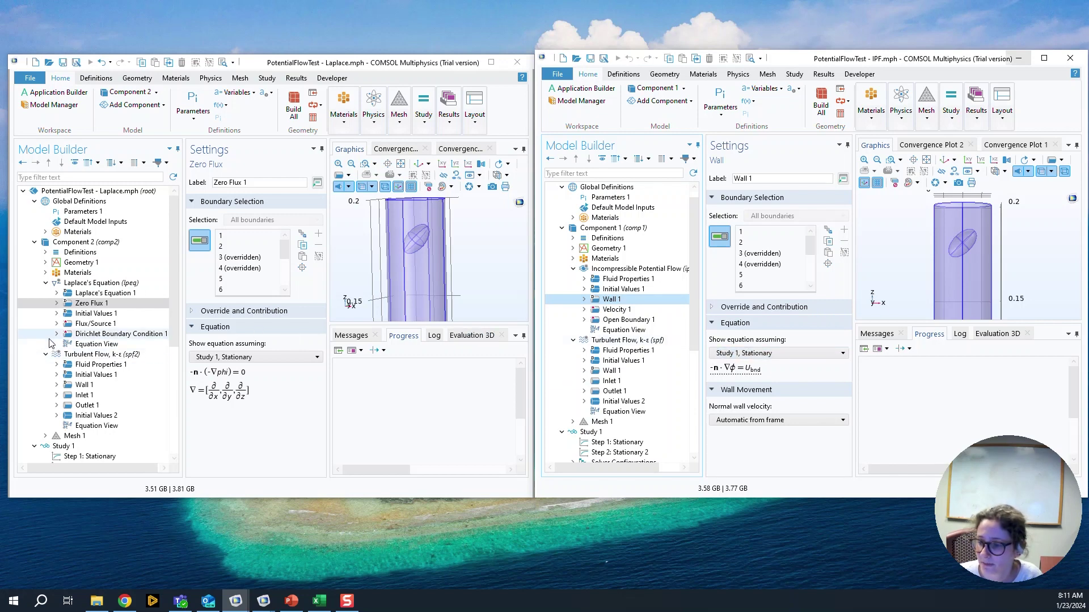
Step: Compare Flux/Source 1 with Velocity 1, and Dirichlet Boundary Condition 1 with Open Boundary 1, across the two models
{"action": "left_click", "coordinate": [94, 324]}
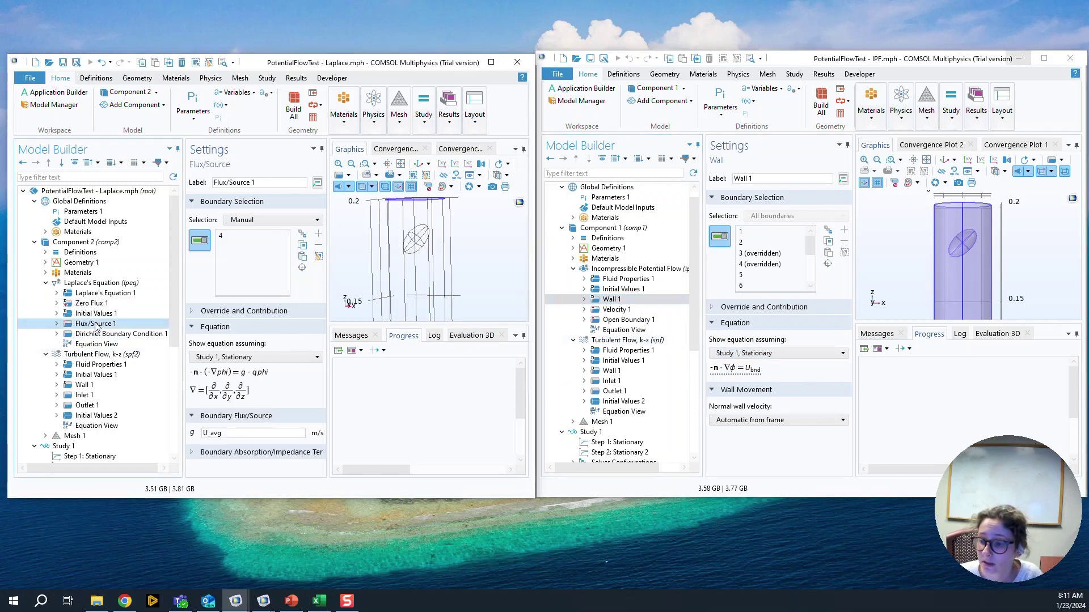
{"action": "left_click", "coordinate": [641, 312]}
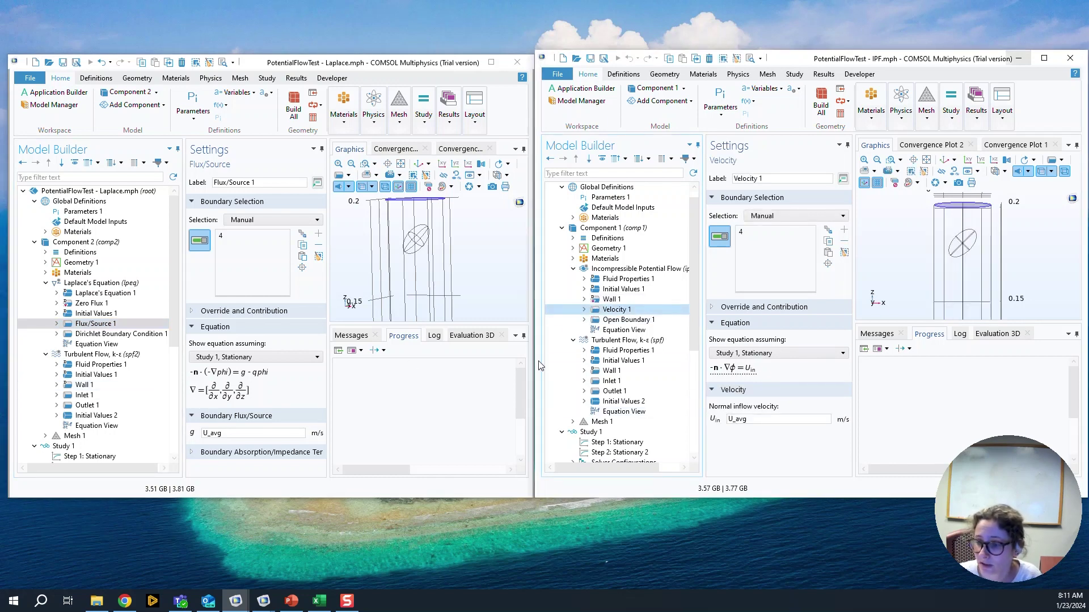
{"action": "left_click", "coordinate": [651, 322]}
{"action": "left_click", "coordinate": [151, 334]}
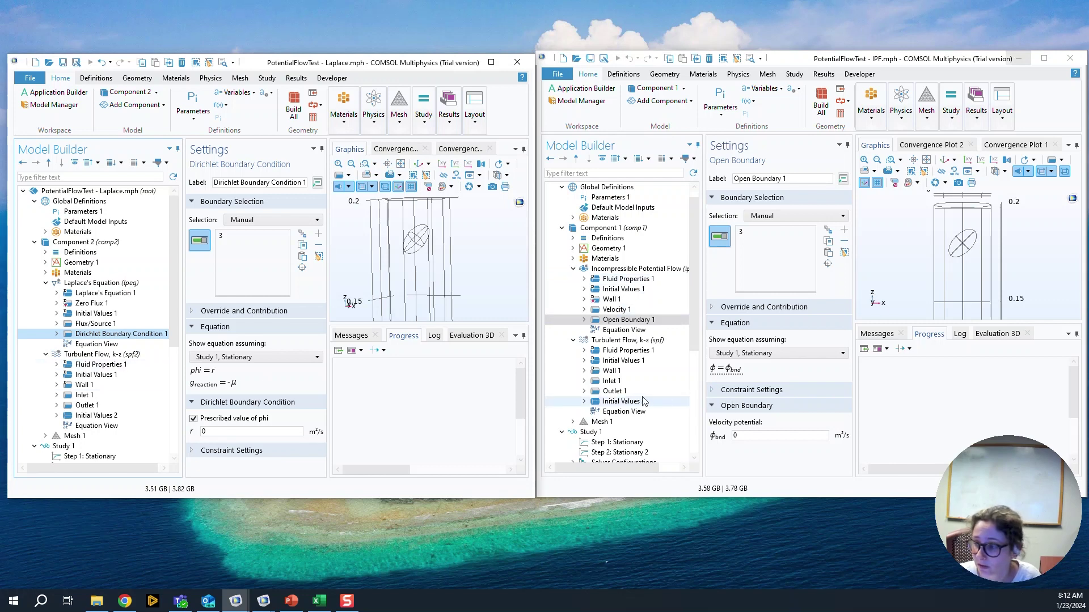
Step: Compare the Turbulent Flow Initial Values 2 settings in the IPF and Laplace models
{"action": "scroll", "coordinate": [645, 389], "scroll_direction": "down", "scroll_amount": 1}
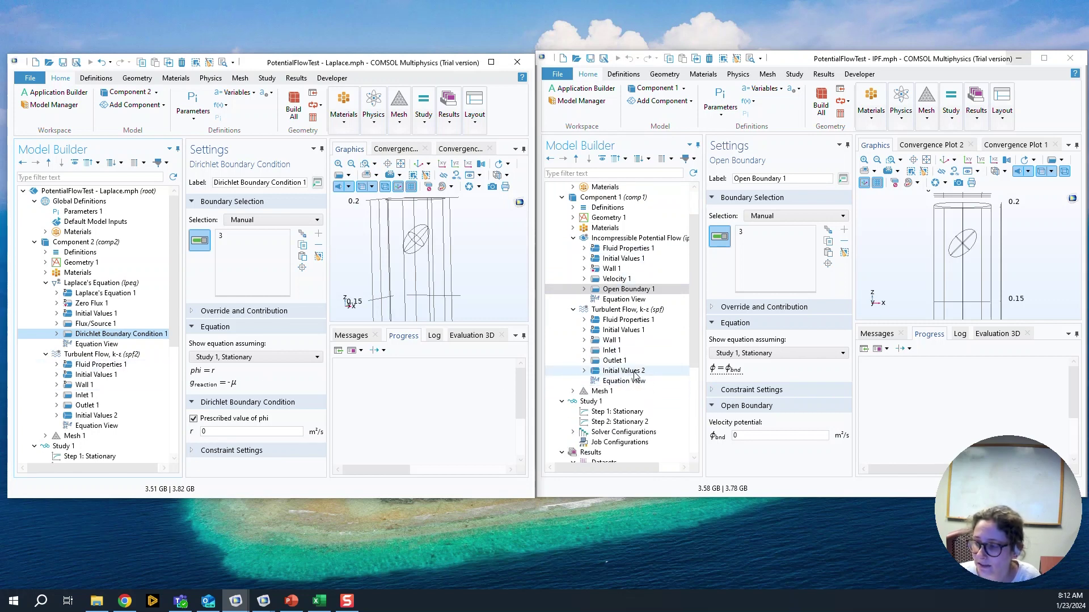
{"action": "left_click", "coordinate": [637, 376]}
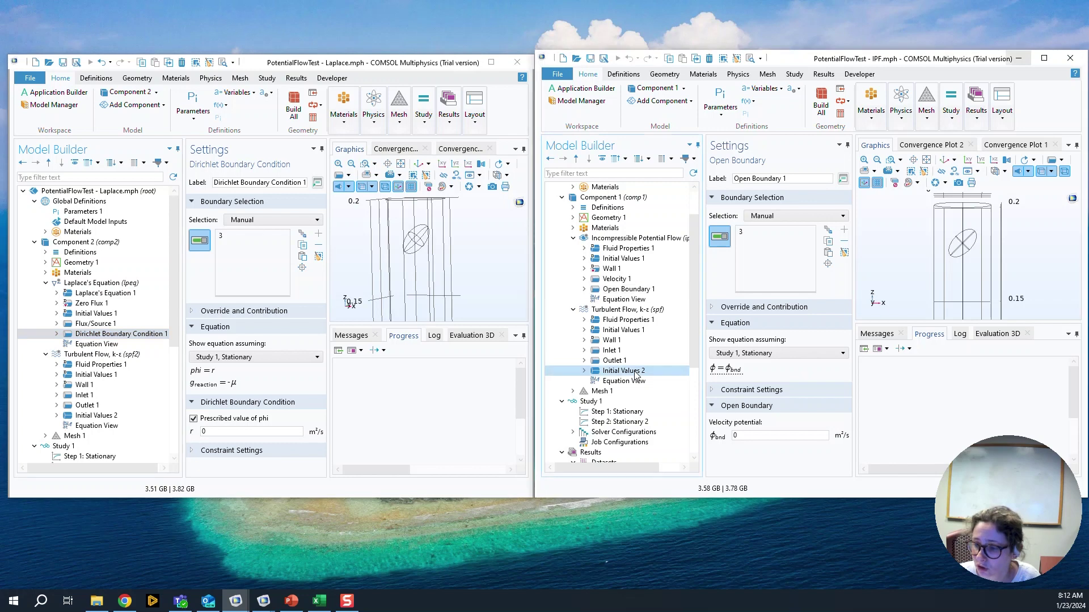
{"action": "left_click", "coordinate": [126, 420]}
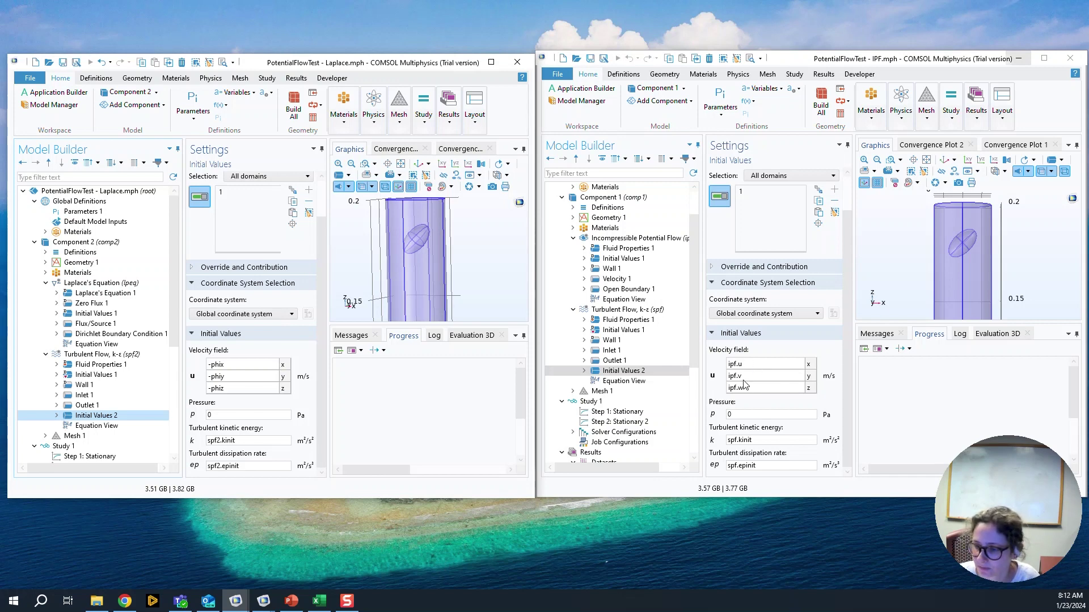
Step: Compare the physics selections of Step 1: Stationary and Step 2: Stationary 2 of Study 1 in both models
{"action": "scroll", "coordinate": [128, 420], "scroll_direction": "down", "scroll_amount": 2}
{"action": "scroll", "coordinate": [634, 414], "scroll_direction": "down", "scroll_amount": 1}
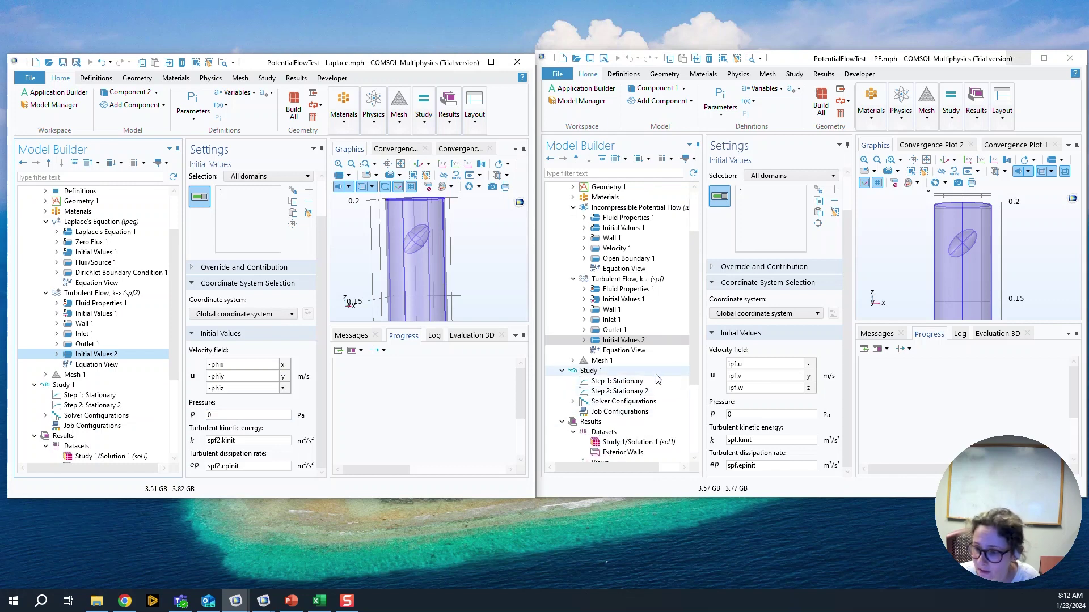
{"action": "left_click", "coordinate": [618, 381]}
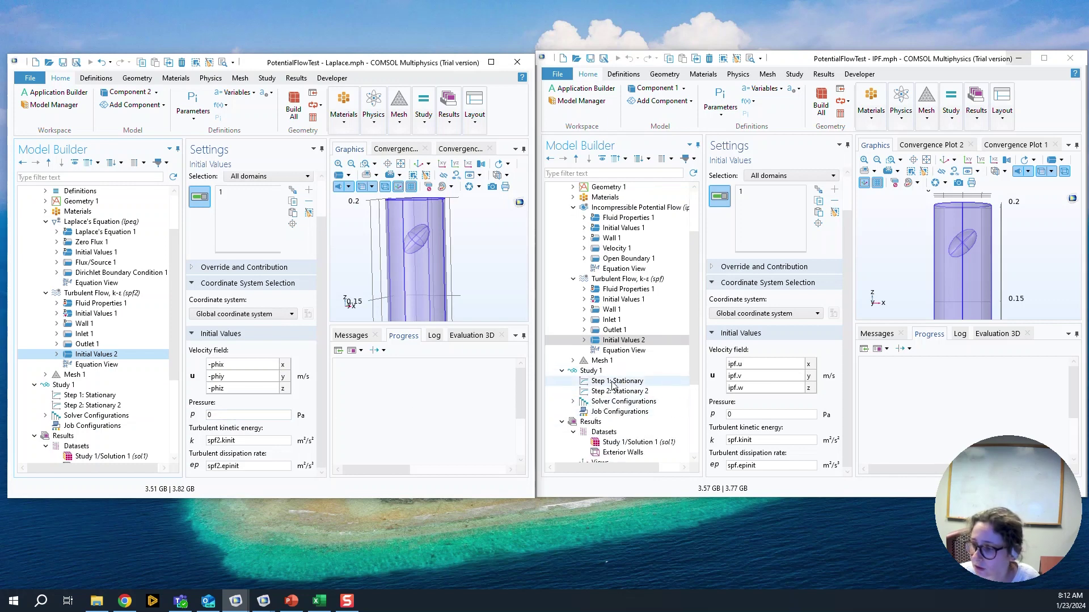
{"action": "left_click", "coordinate": [100, 397]}
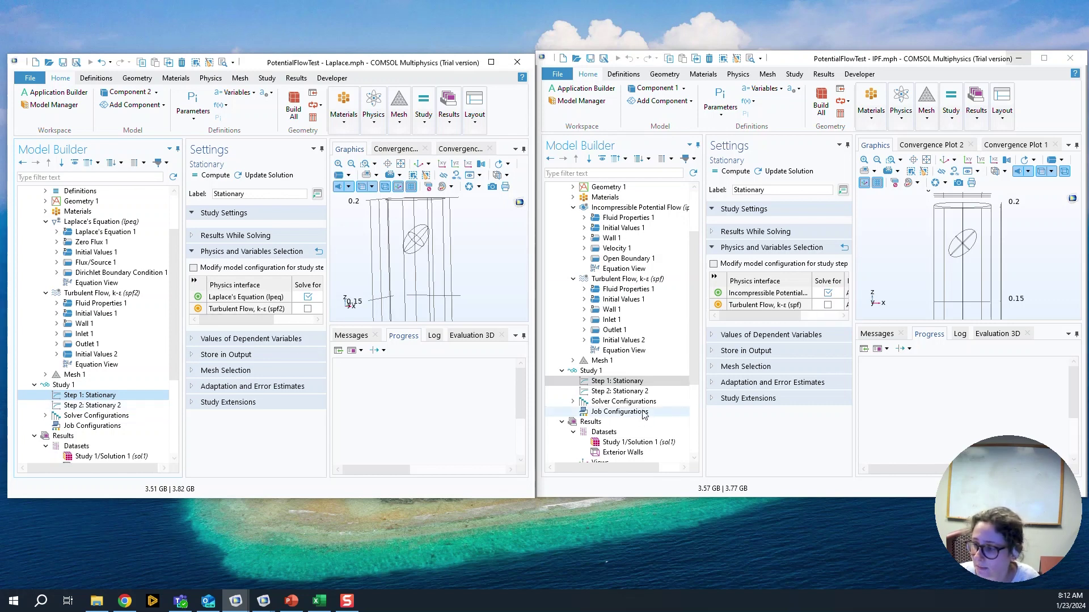
{"action": "left_click", "coordinate": [640, 391]}
{"action": "left_click", "coordinate": [109, 406]}
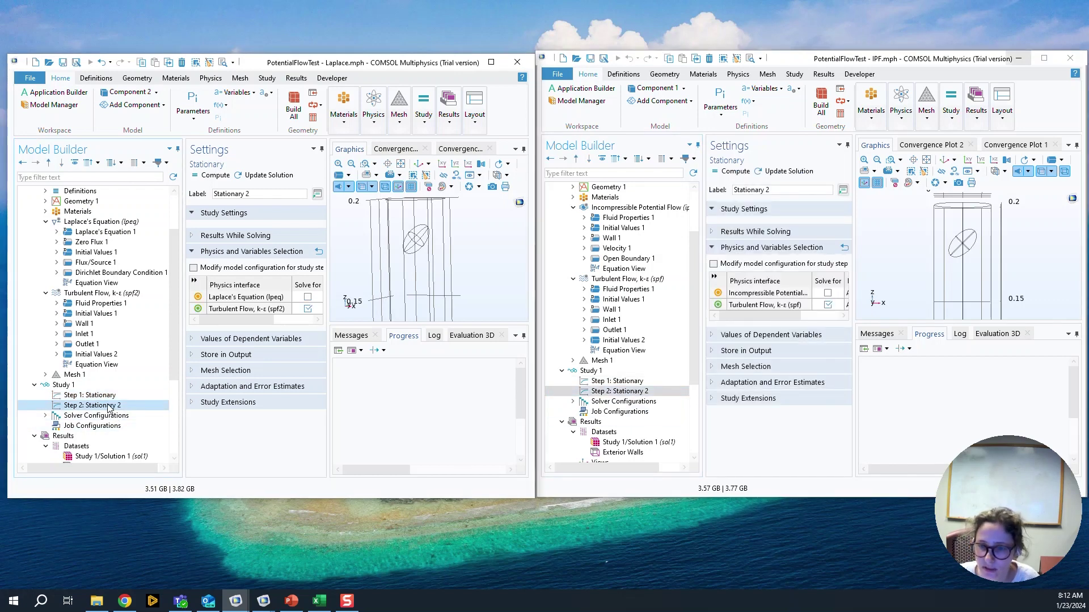
Step: Display the Velocity from Potential Flow Solution plot in the IPF model and the Laplace's Equation plot in the Laplace model
{"action": "scroll", "coordinate": [117, 411], "scroll_direction": "down", "scroll_amount": 3}
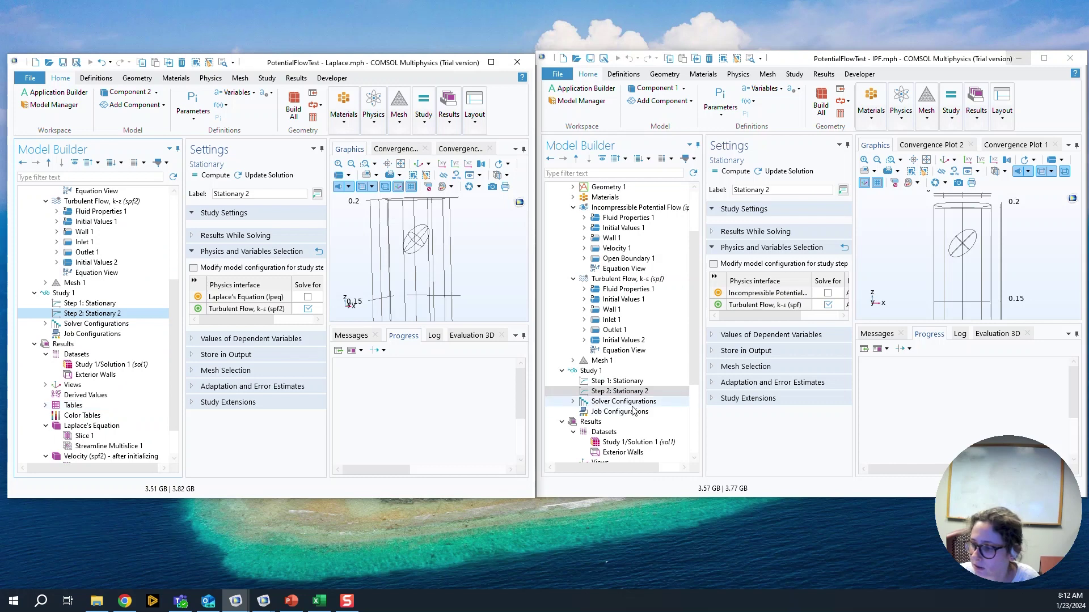
{"action": "scroll", "coordinate": [634, 409], "scroll_direction": "down", "scroll_amount": 4}
{"action": "left_click", "coordinate": [628, 383]}
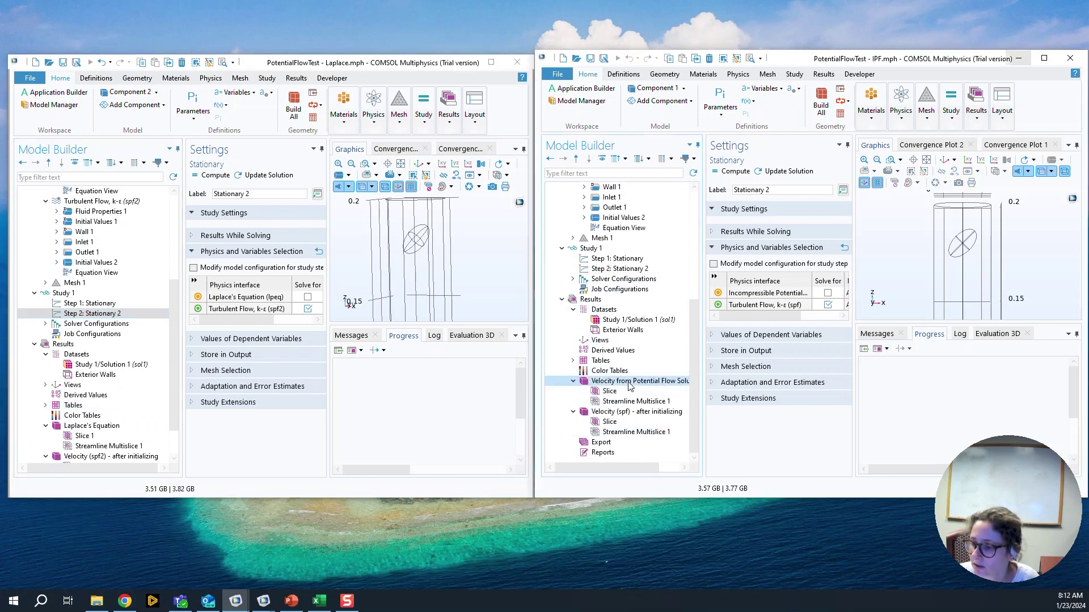
{"action": "scroll", "coordinate": [113, 397], "scroll_direction": "down", "scroll_amount": 2}
{"action": "left_click", "coordinate": [117, 385]}
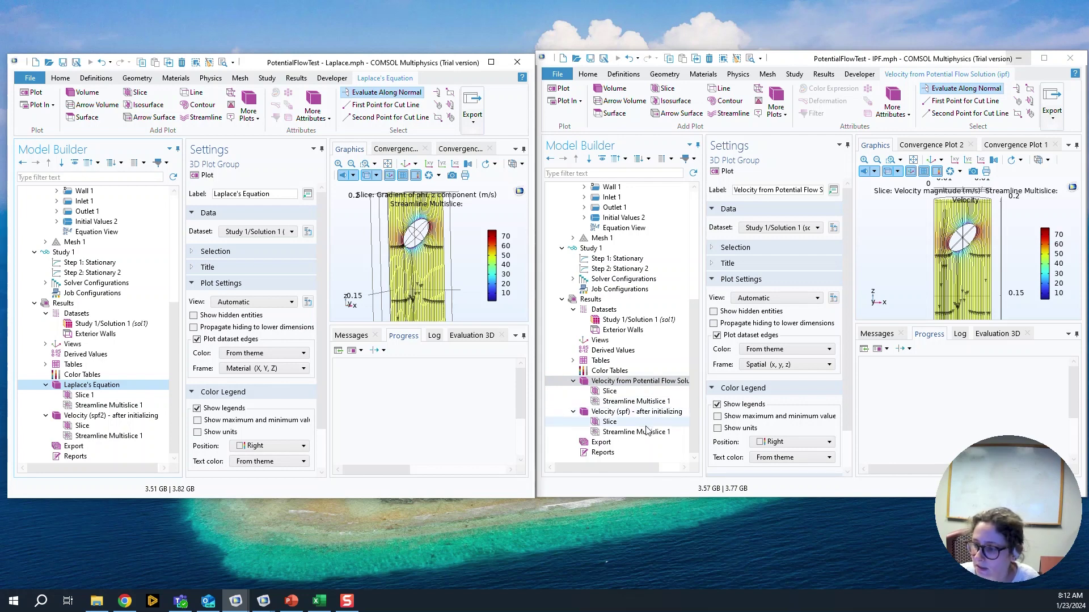
{"action": "left_click_drag", "start_coordinate": [643, 467], "coordinate": [660, 468]}
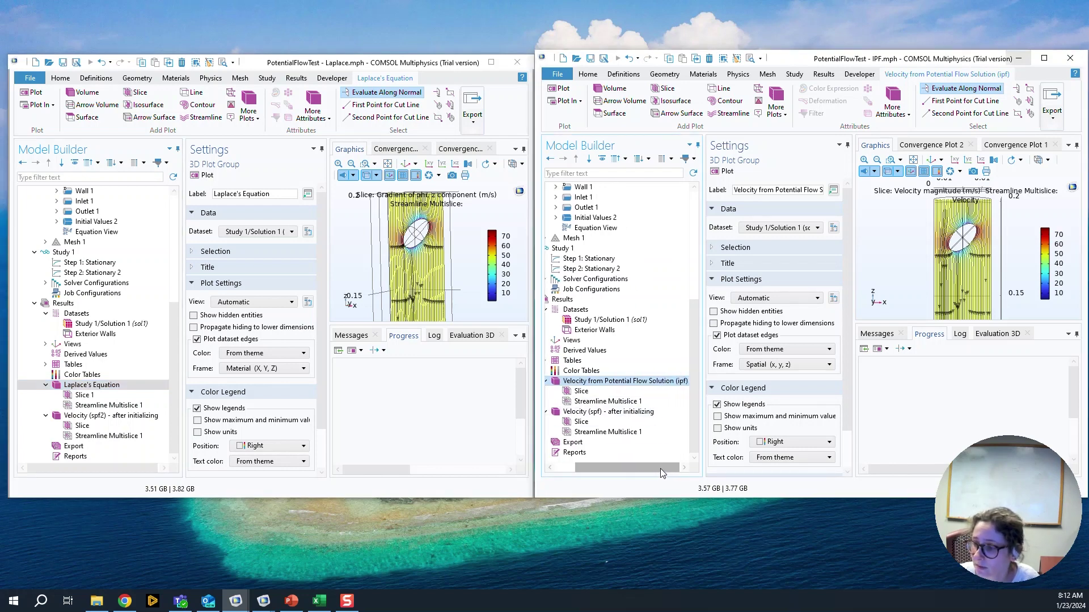
Step: Inspect the Laplace's Equation slice expression and compare the Streamline Multislice 1 components of the potential flow plots in both models
{"action": "left_click", "coordinate": [90, 396]}
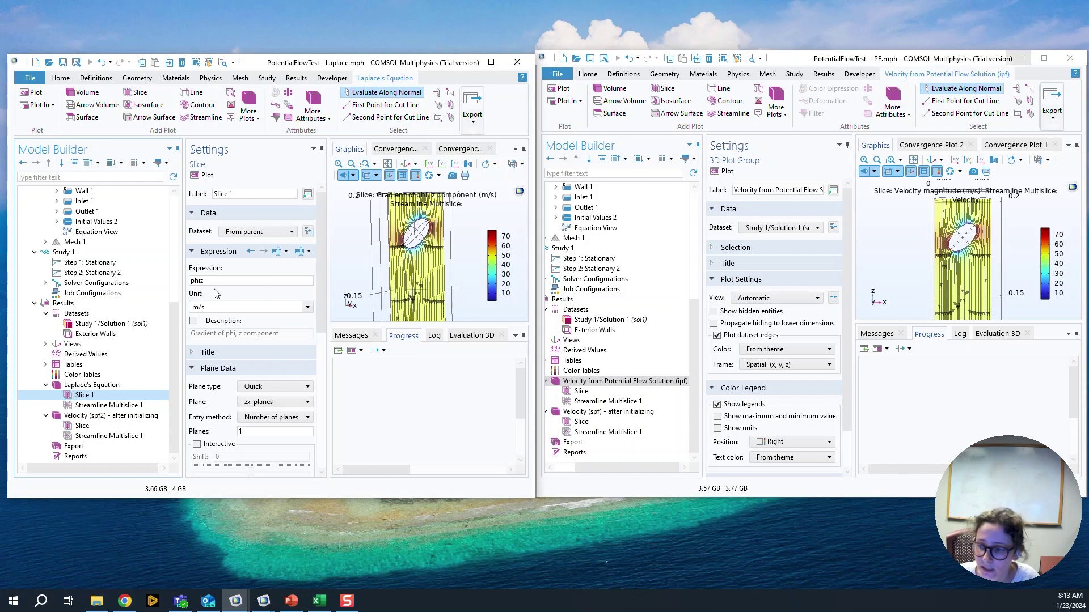
{"action": "left_click", "coordinate": [131, 405]}
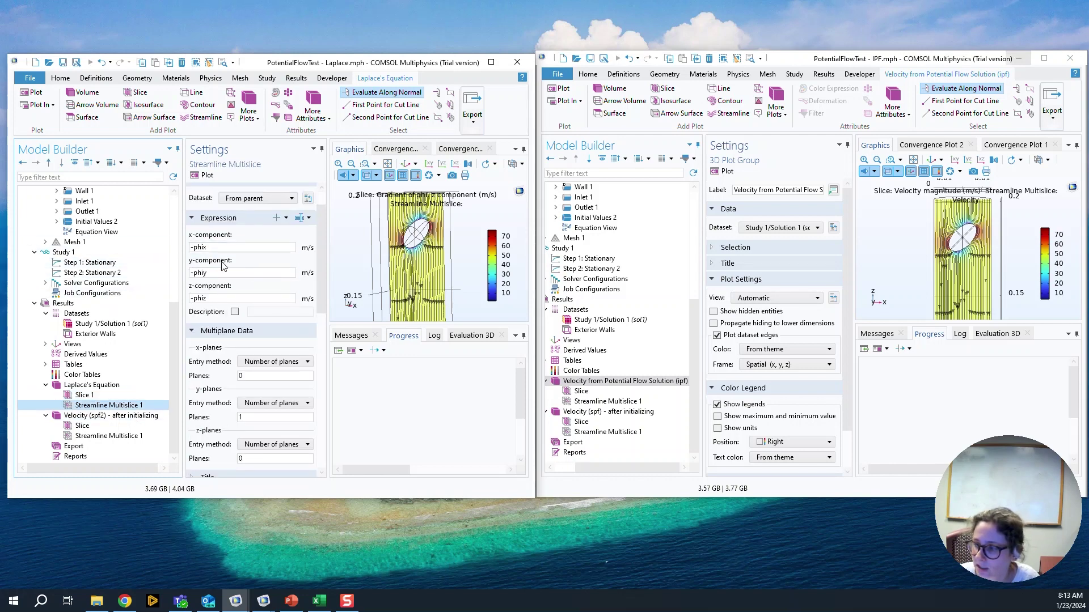
{"action": "left_click", "coordinate": [607, 401]}
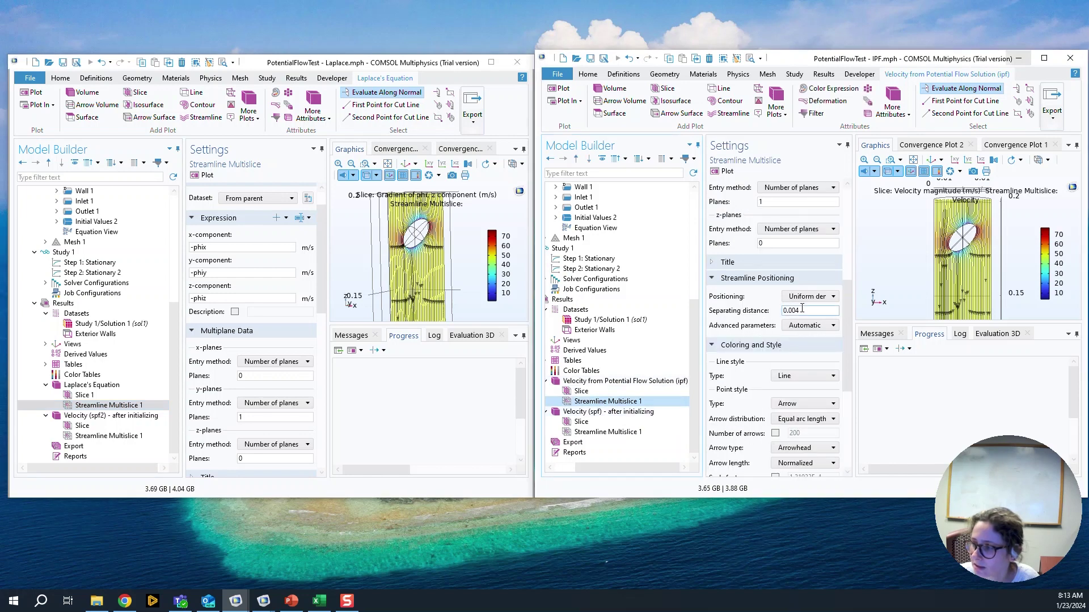
{"action": "scroll", "coordinate": [760, 361], "scroll_direction": "down", "scroll_amount": 3}
{"action": "scroll", "coordinate": [762, 365], "scroll_direction": "up", "scroll_amount": 3}
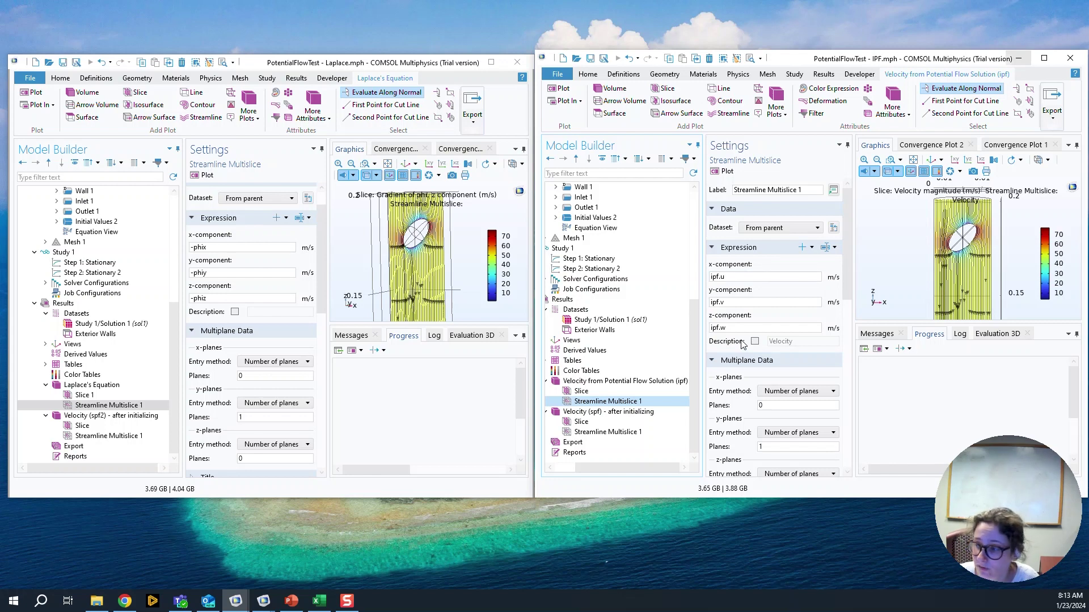
Step: Compare the turbulent velocity plots after initializing and their Slice expressions in both models
{"action": "left_click", "coordinate": [619, 412]}
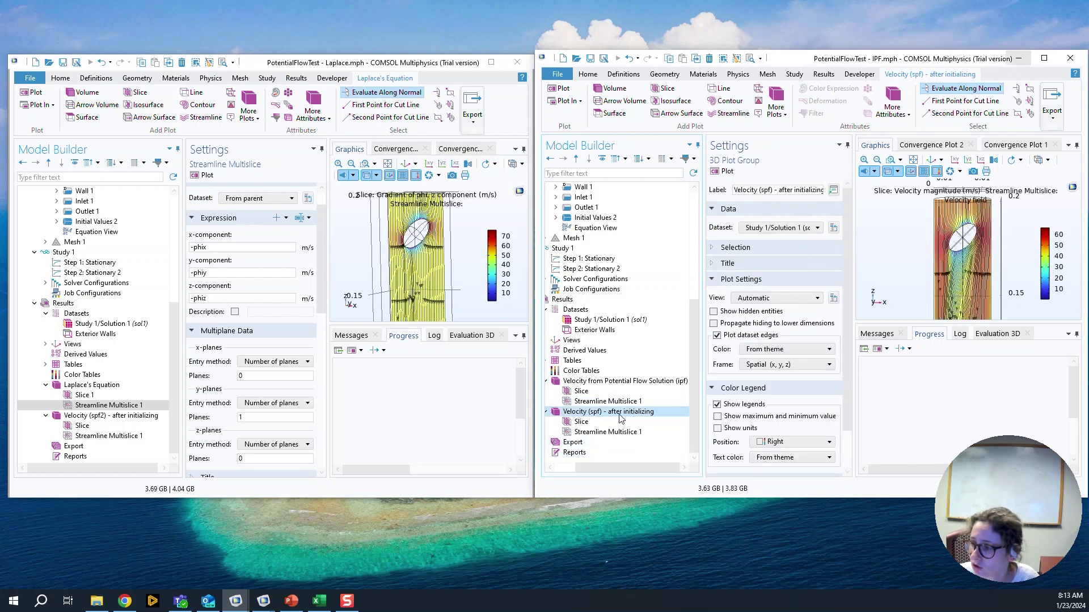
{"action": "left_click", "coordinate": [582, 422]}
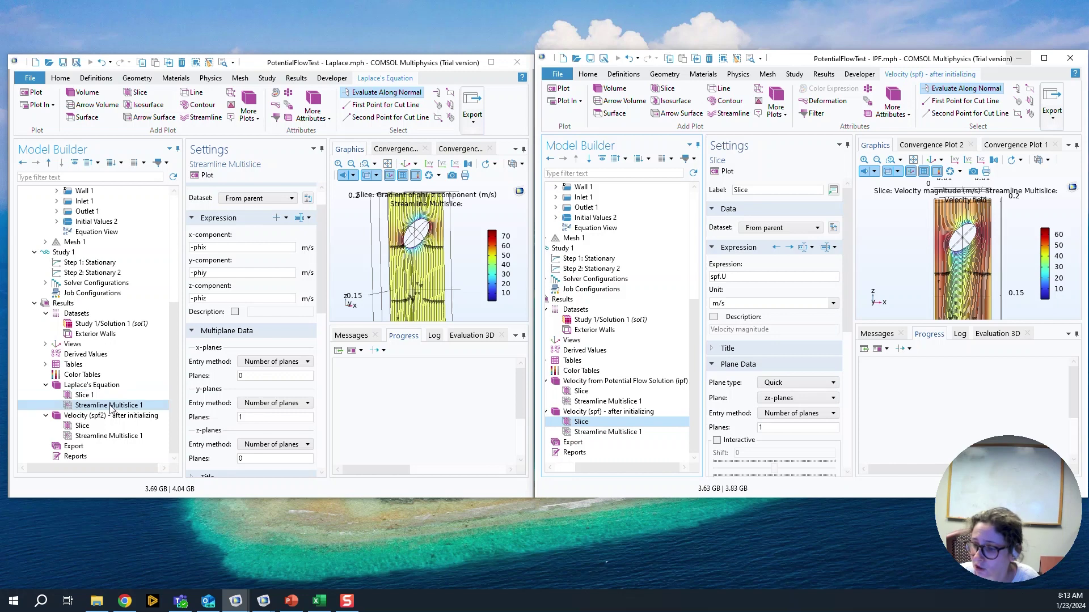
{"action": "left_click", "coordinate": [121, 428]}
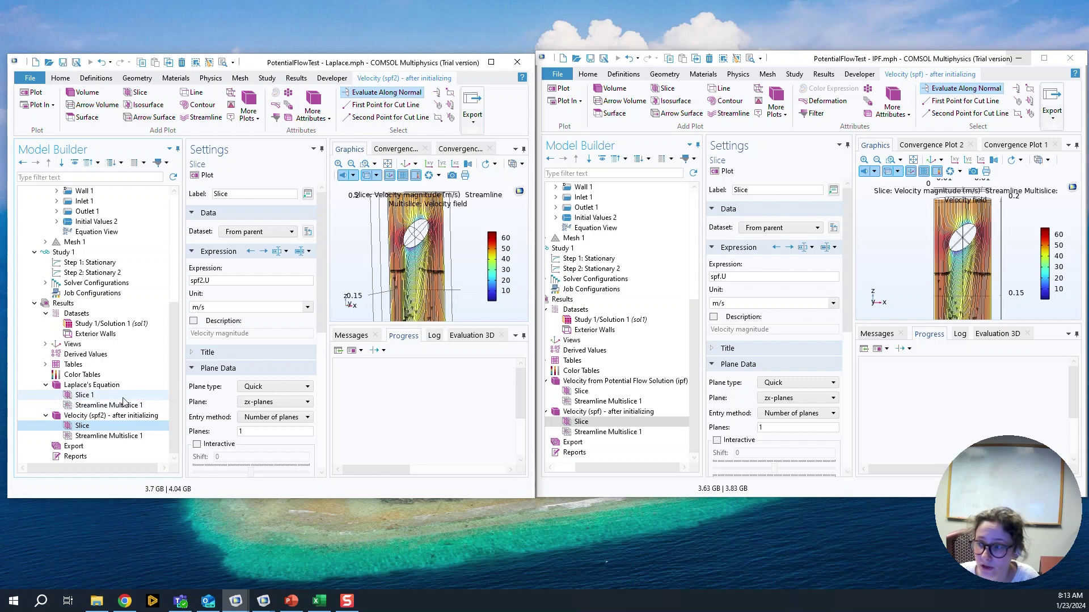
{"action": "left_click", "coordinate": [628, 421]}
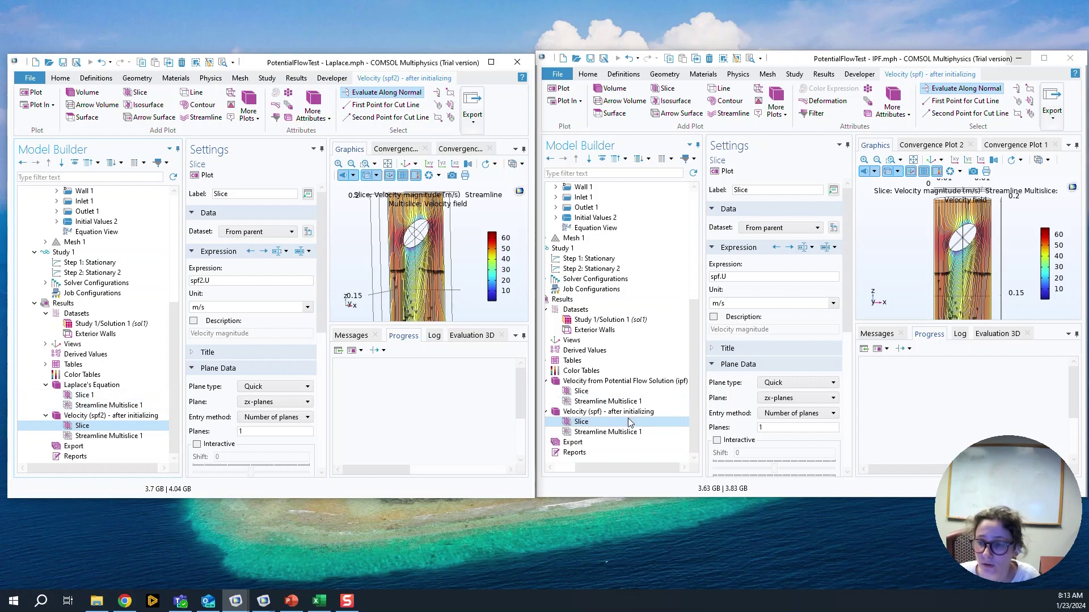